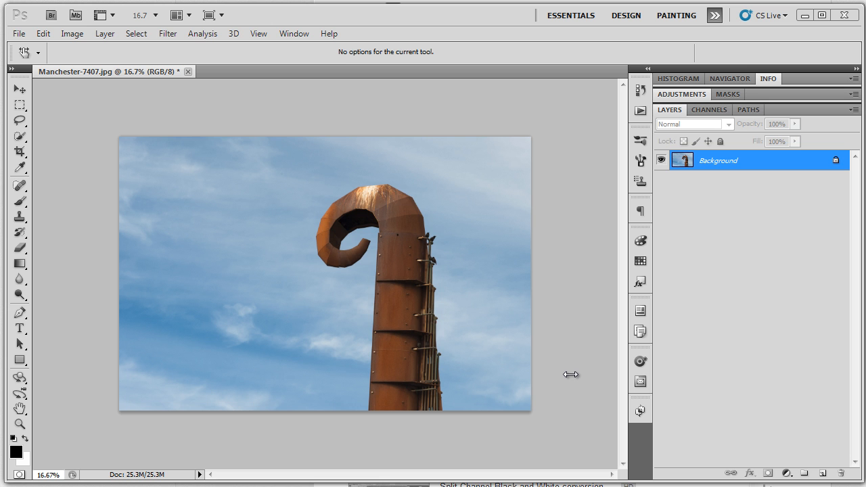
# - Add a Black & White adjustment layer above the Background and set its blend mode to Luminosity
pyautogui.click(691, 95)
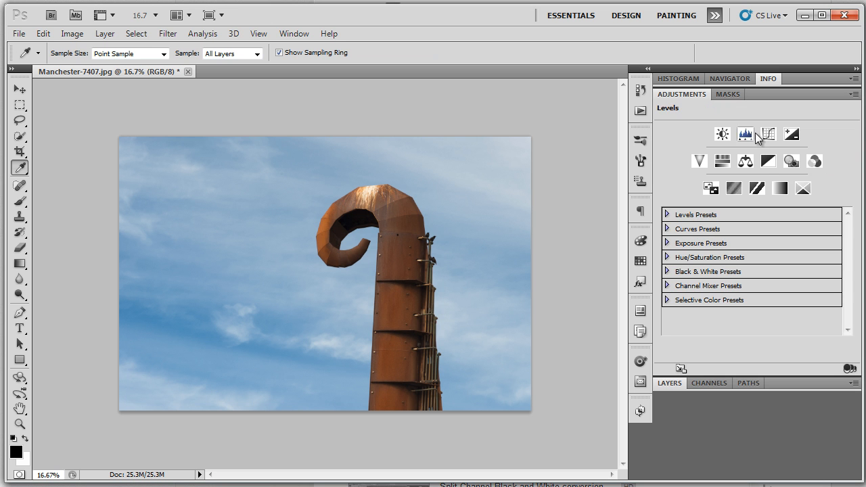
pyautogui.click(771, 165)
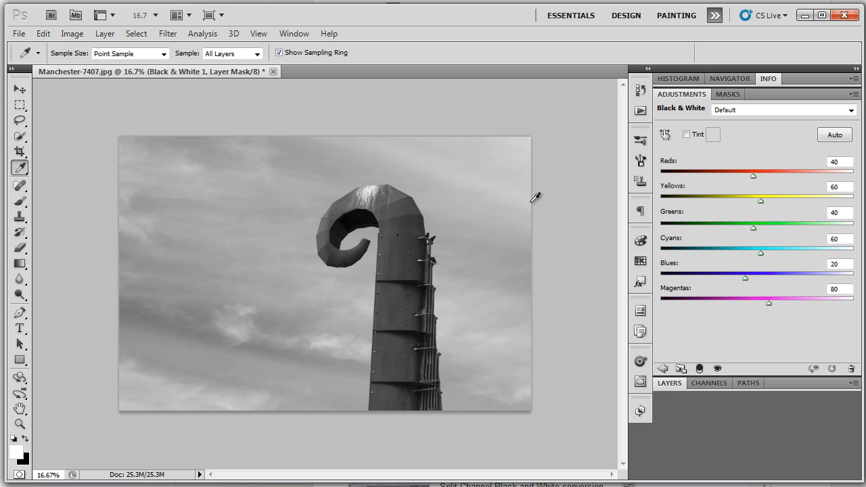
pyautogui.click(670, 383)
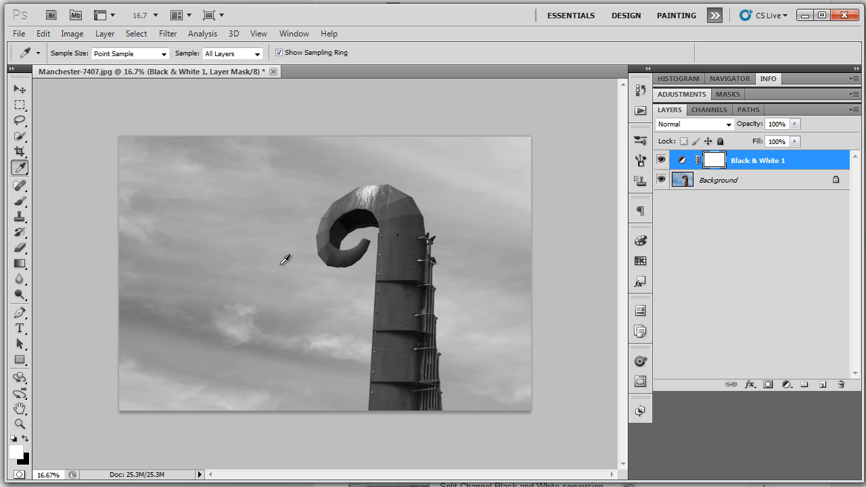
pyautogui.click(727, 125)
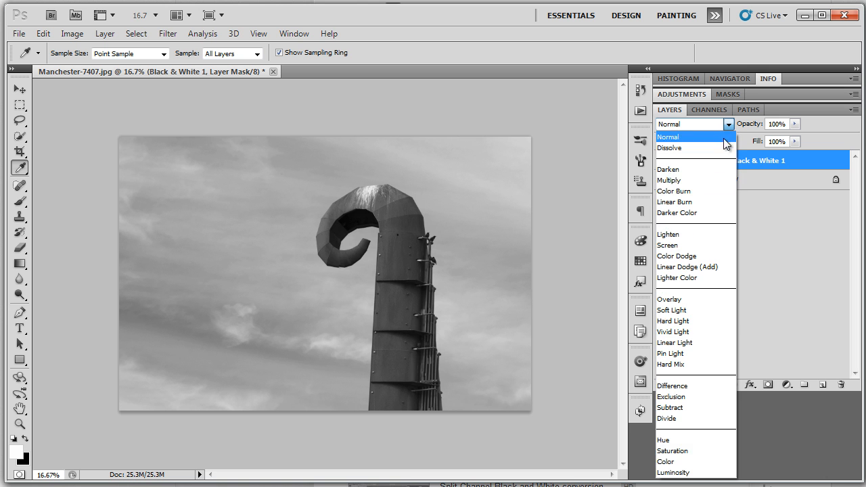
pyautogui.click(685, 472)
# - Darken the blue sky with the Black & White targeted adjustment, lowering Cyans to -44
pyautogui.click(670, 95)
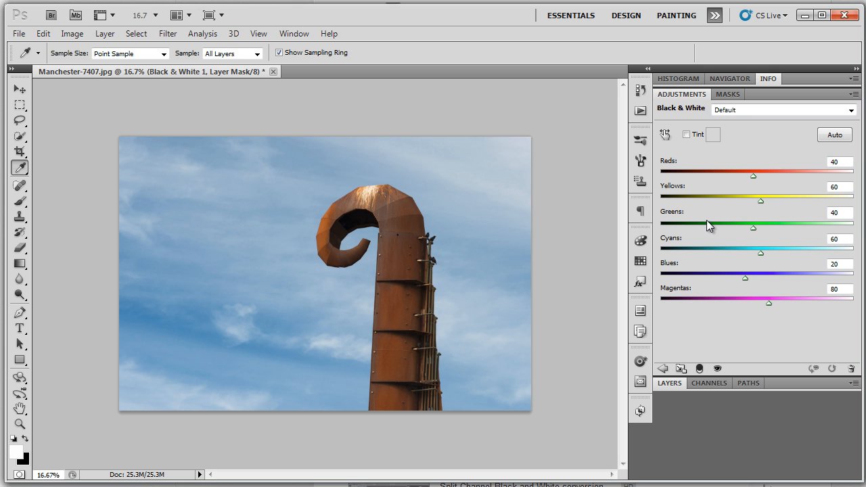
pyautogui.click(666, 137)
pyautogui.click(667, 137)
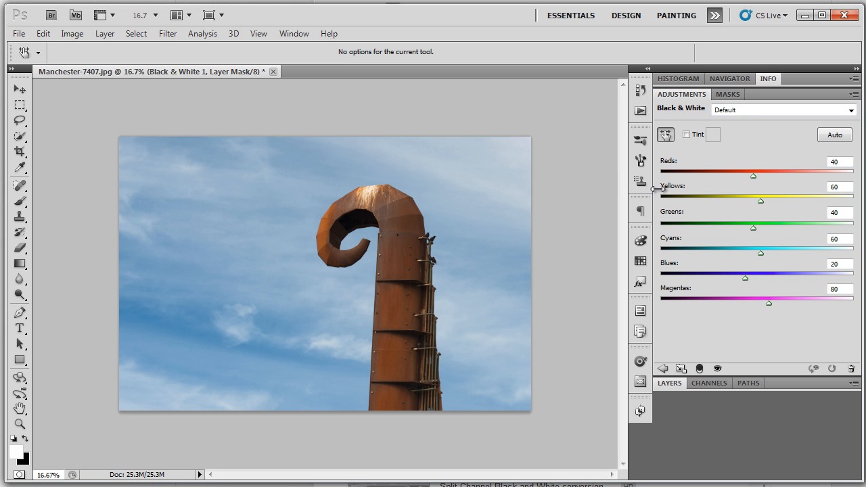
pyautogui.click(480, 218)
pyautogui.moveTo(480, 218); pyautogui.dragTo(432, 220)
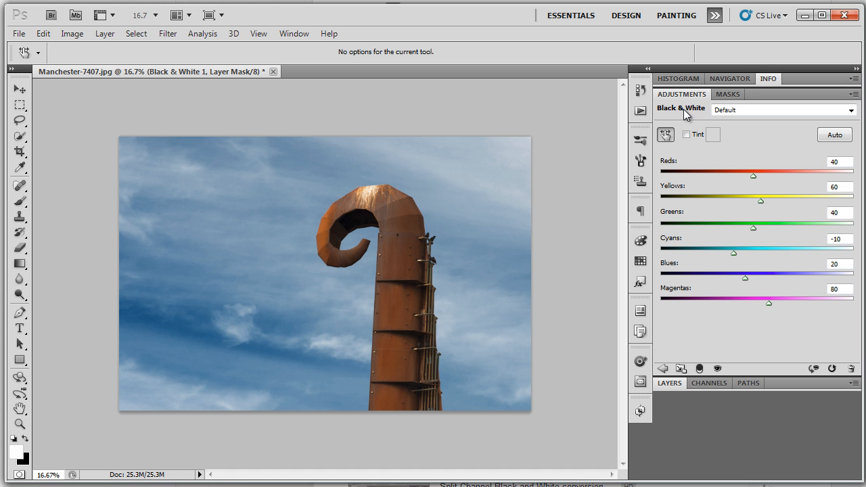
pyautogui.moveTo(300, 316); pyautogui.dragTo(271, 327)
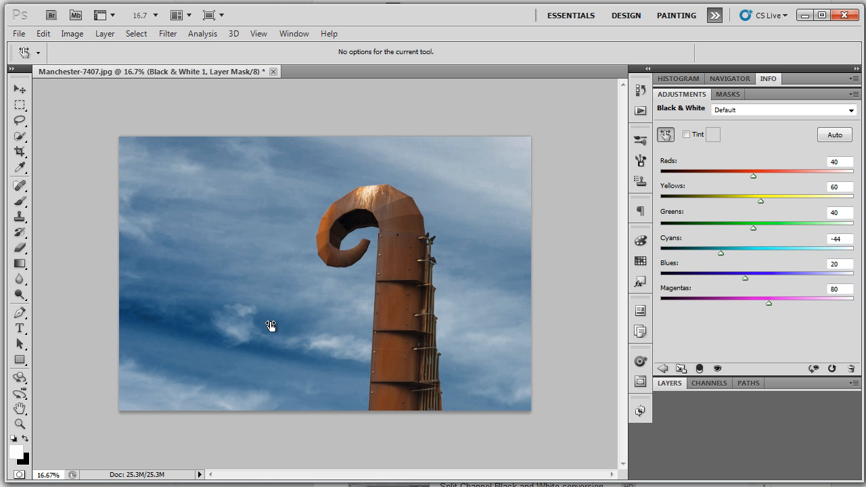
# - Adjust the rusty pillar's brightness in the Black & White adjustment, setting Reds to 132 and Yellows to -84
pyautogui.moveTo(388, 269); pyautogui.dragTo(443, 267)
pyautogui.moveTo(757, 201); pyautogui.dragTo(697, 204)
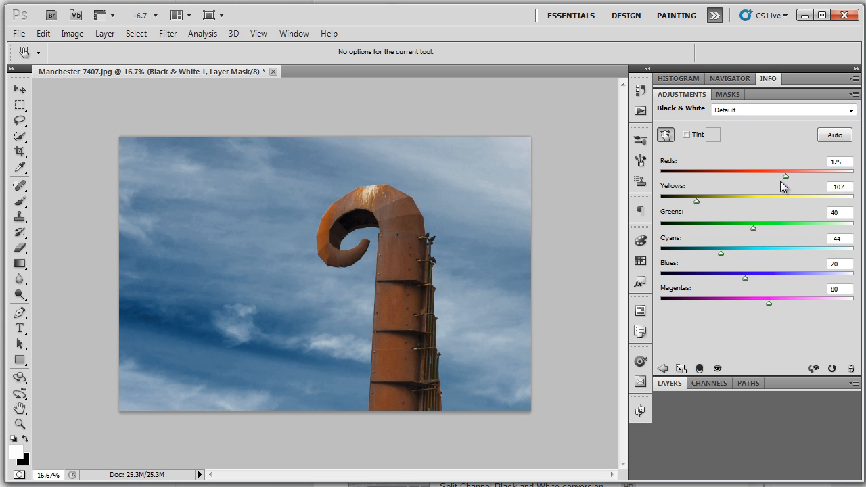
pyautogui.moveTo(785, 177); pyautogui.dragTo(786, 177)
pyautogui.click(815, 370)
pyautogui.click(815, 370)
pyautogui.moveTo(787, 178)
pyautogui.mouseDown()
pyautogui.moveTo(745, 178)
pyautogui.moveTo(788, 176)
pyautogui.mouseUp()
pyautogui.moveTo(699, 203); pyautogui.dragTo(705, 202)
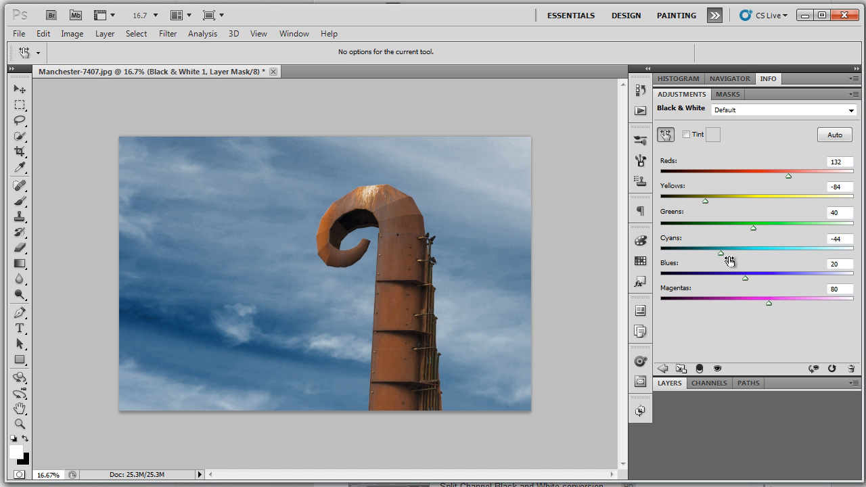
# - Refine the sky tones in the Black & White adjustment by setting Blues to -47 and Cyans to -9
pyautogui.moveTo(745, 278); pyautogui.dragTo(719, 278)
pyautogui.click(671, 385)
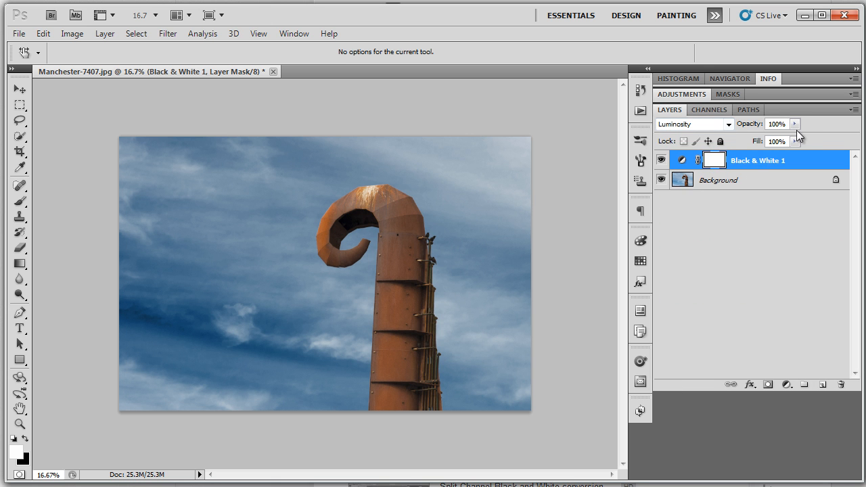
pyautogui.moveTo(796, 124); pyautogui.dragTo(801, 141)
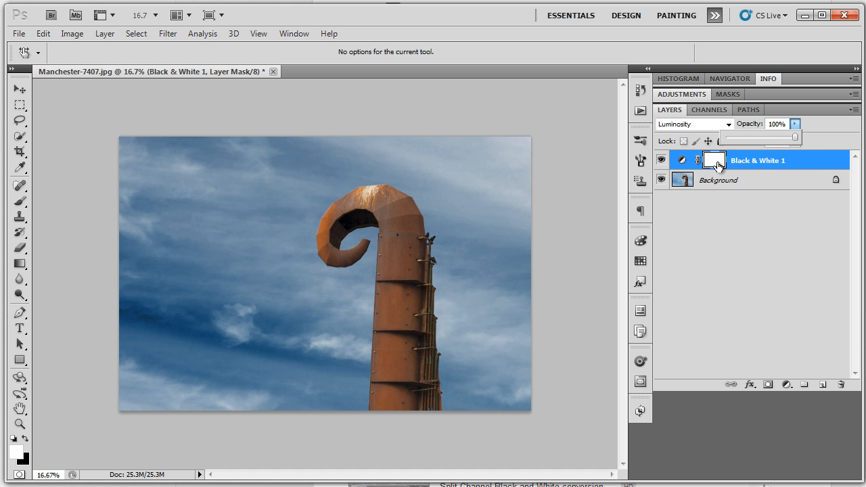
# - Paint black on the Black & White layer mask over the darkest sky band, using a soft 400 px brush at 30% opacity
pyautogui.click(23, 201)
pyautogui.click(25, 440)
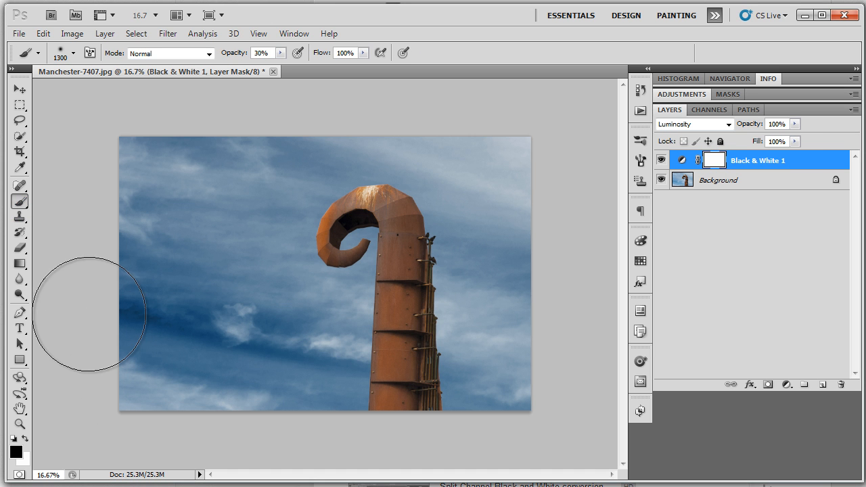
pyautogui.click(74, 54)
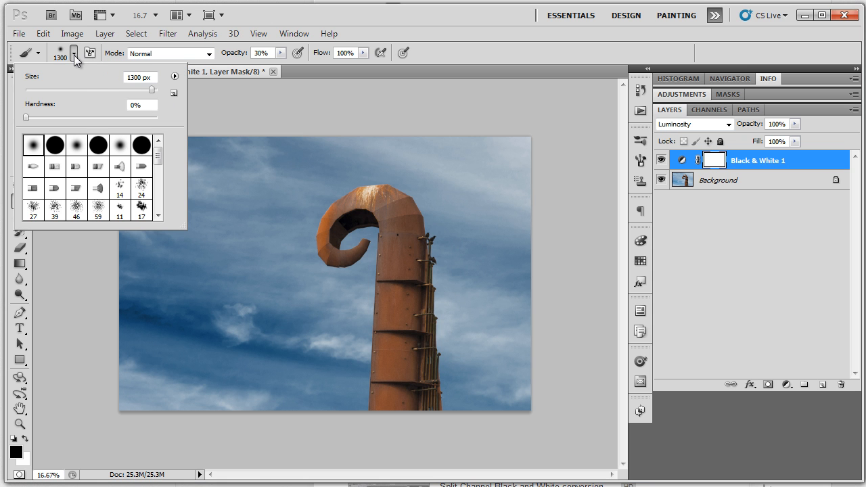
pyautogui.moveTo(152, 90); pyautogui.dragTo(103, 102)
pyautogui.click(81, 275)
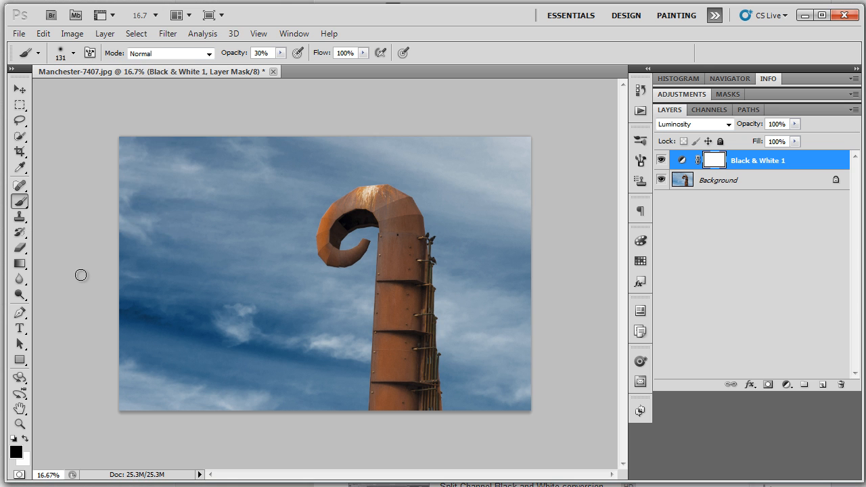
pyautogui.press(']')
pyautogui.press(']')
pyautogui.press(']')
pyautogui.press(']')
pyautogui.press(']')
pyautogui.press(']')
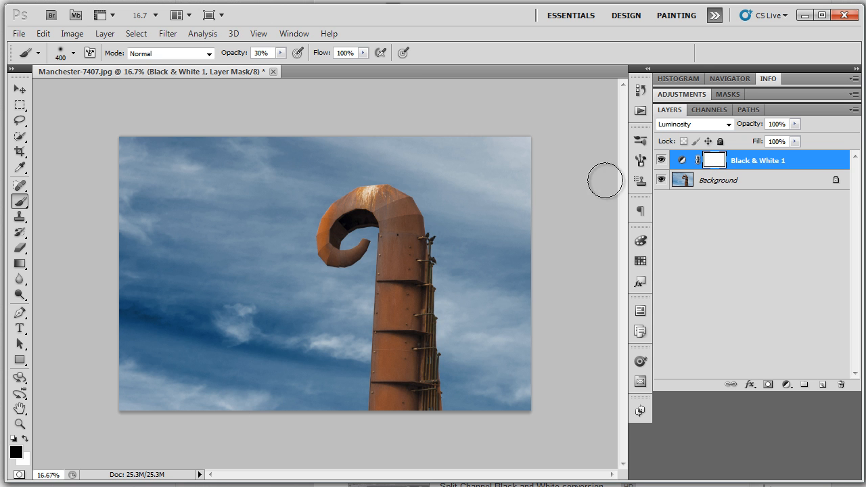
pyautogui.moveTo(125, 310)
pyautogui.mouseDown()
pyautogui.moveTo(283, 340)
pyautogui.moveTo(101, 298)
pyautogui.moveTo(241, 340)
pyautogui.moveTo(322, 352)
pyautogui.moveTo(77, 296)
pyautogui.mouseUp()
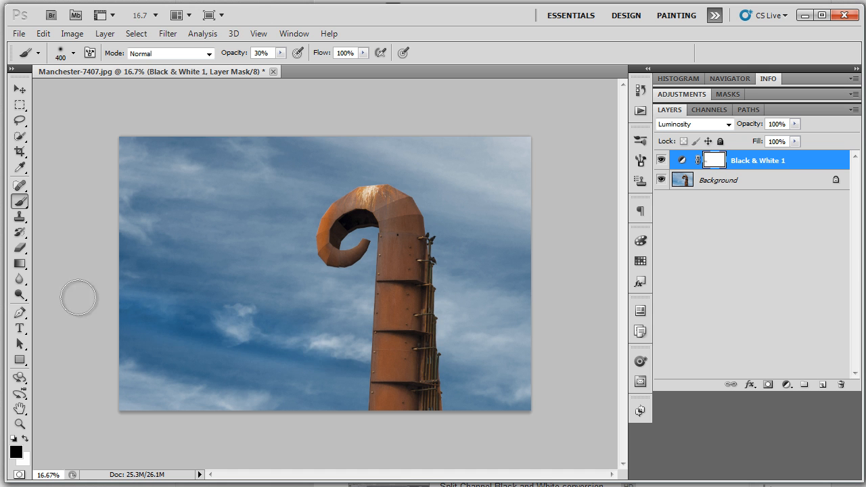
# - Fade the last mask brush stroke to 17% opacity in Normal mode
pyautogui.click(43, 33)
pyautogui.click(61, 93)
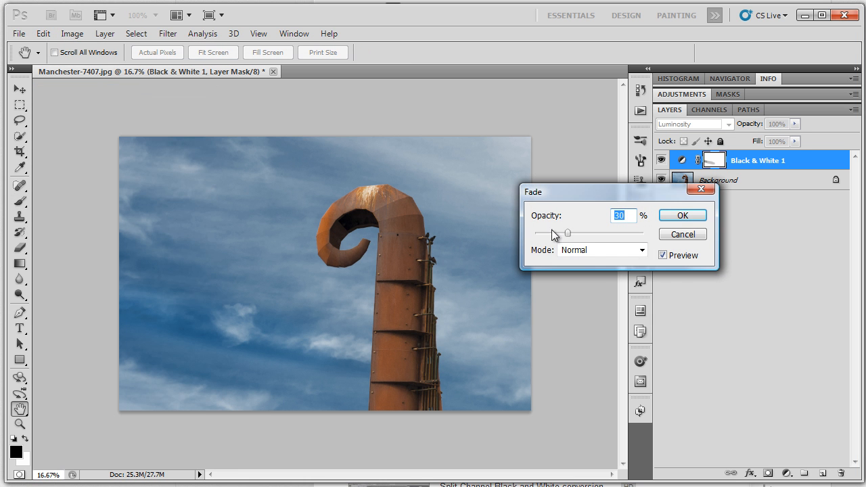
pyautogui.moveTo(568, 234)
pyautogui.mouseDown()
pyautogui.moveTo(537, 231)
pyautogui.moveTo(551, 233)
pyautogui.mouseUp()
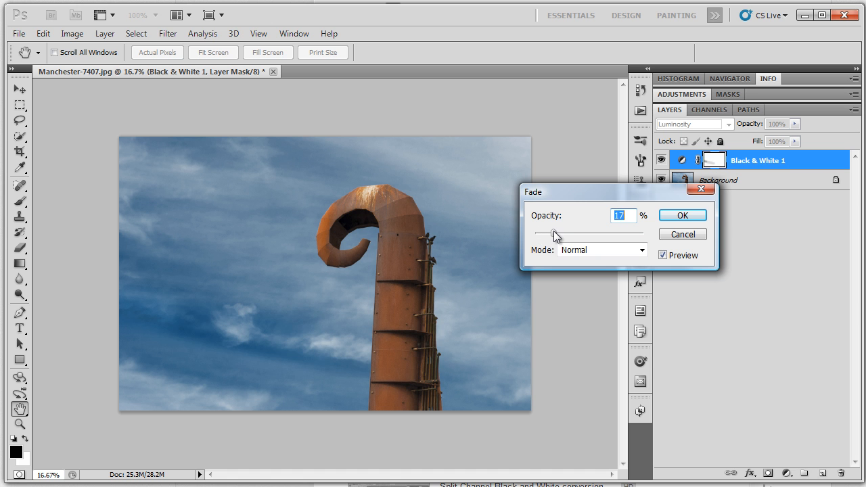
pyautogui.click(682, 216)
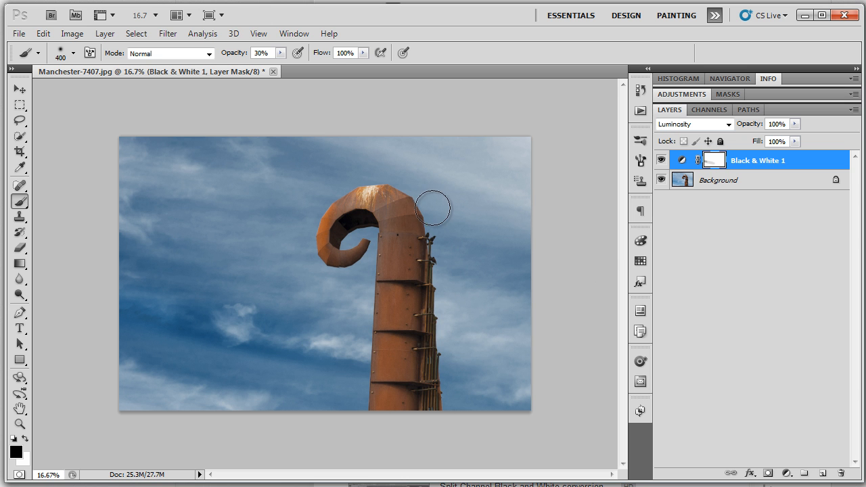
# - Add a Hue/Saturation adjustment layer above the Black & White layer
pyautogui.click(681, 94)
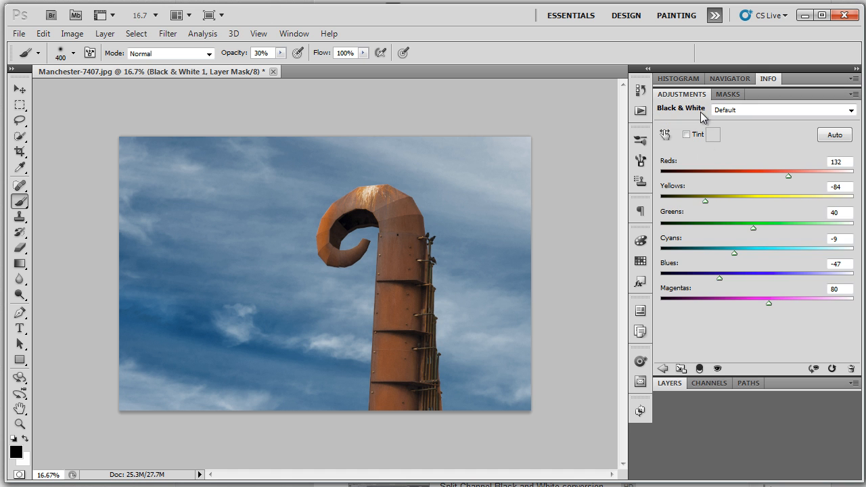
pyautogui.click(663, 369)
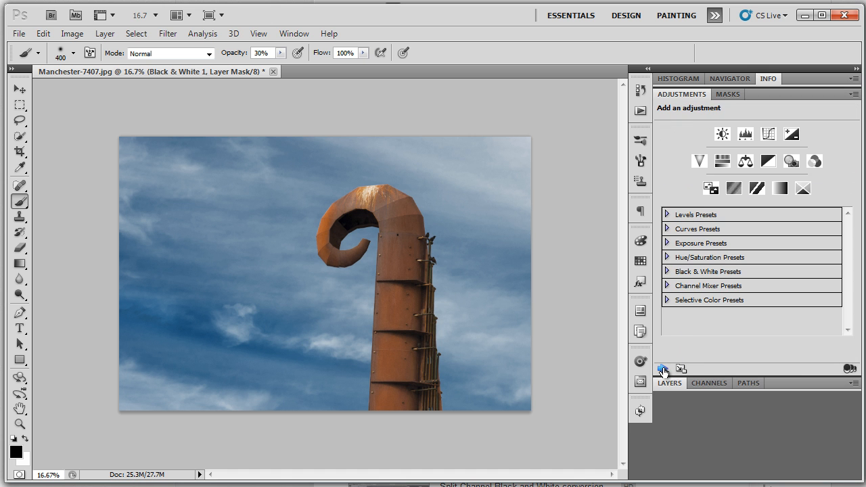
pyautogui.click(723, 162)
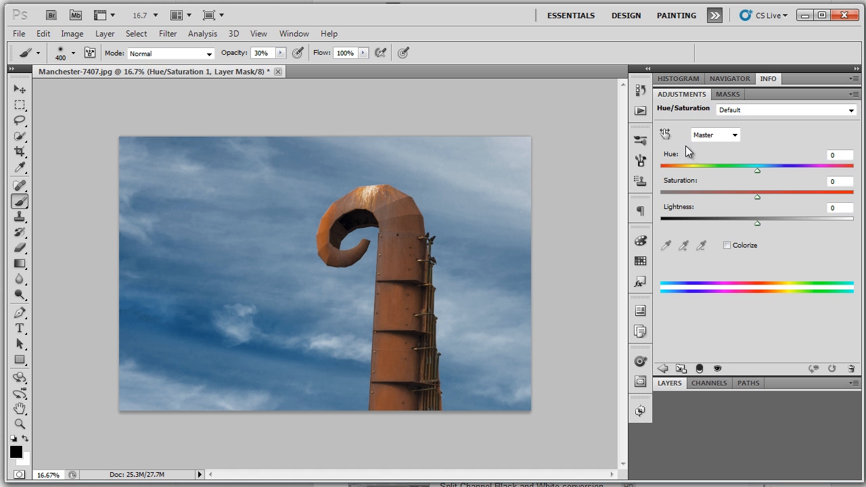
# - Slightly increase the saturation of the Reds, sampled from the rusty pillar, and of the Cyans
pyautogui.click(665, 134)
pyautogui.click(409, 248)
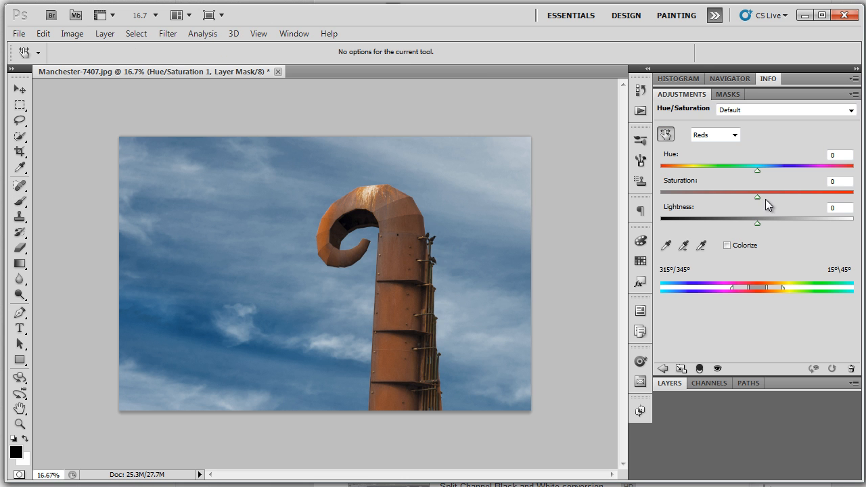
pyautogui.moveTo(760, 195); pyautogui.dragTo(773, 196)
pyautogui.hotkey('alt', '6')
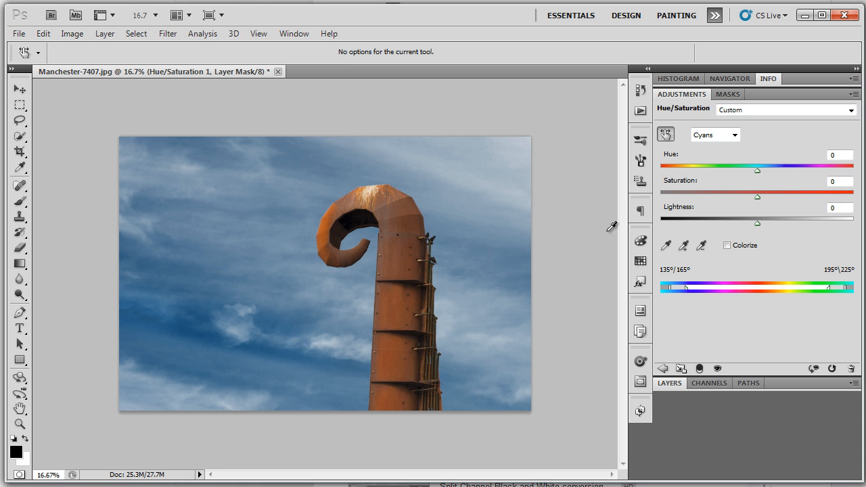
pyautogui.moveTo(758, 196); pyautogui.dragTo(769, 197)
# - Compare the image with the Hue/Saturation layer hidden and shown, and select the Black & White adjustment layer
pyautogui.click(672, 387)
pyautogui.moveTo(661, 161)
pyautogui.mouseDown()
pyautogui.moveTo(661, 180)
pyautogui.moveTo(662, 161)
pyautogui.mouseUp()
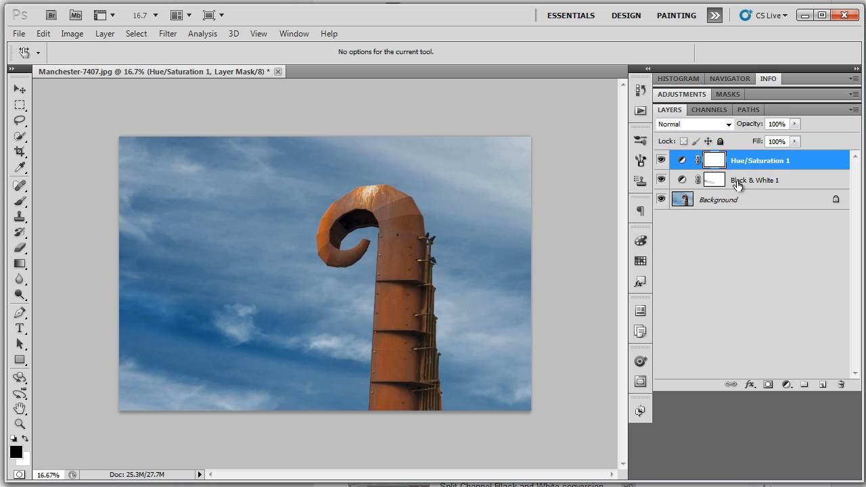
pyautogui.click(688, 184)
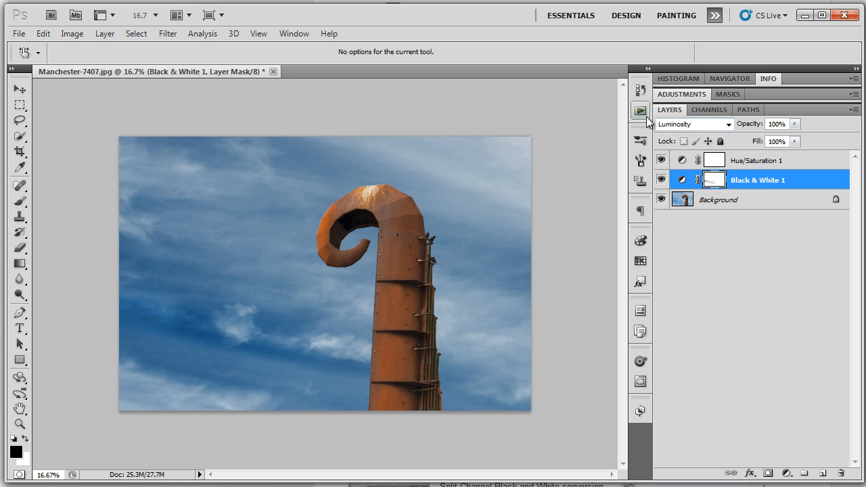